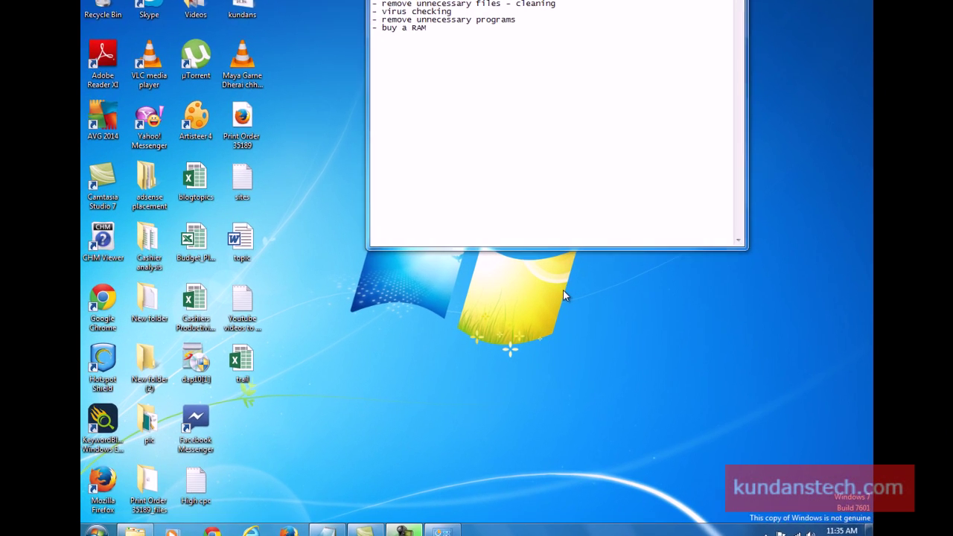
Search the computer for msconfig and open the System Configuration utility
key(super)
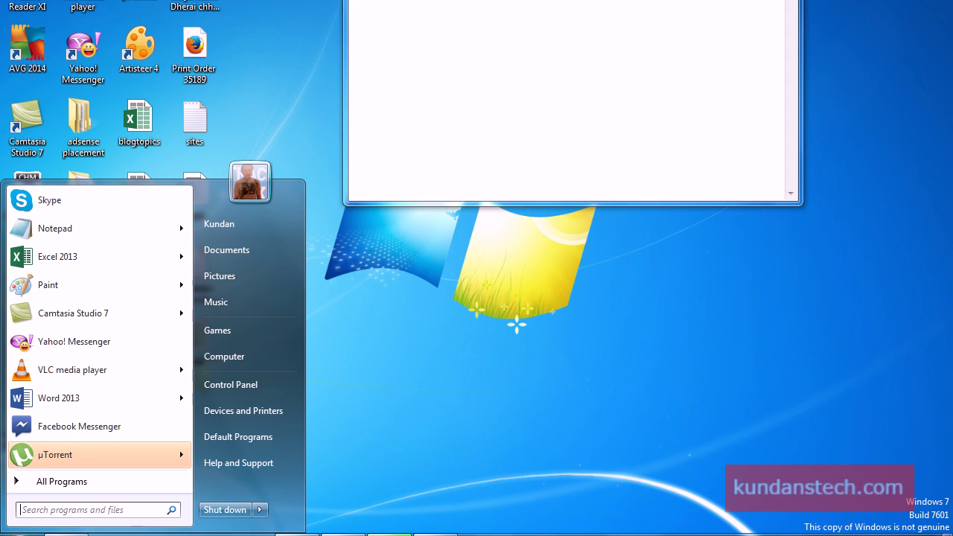
text(mscfong)
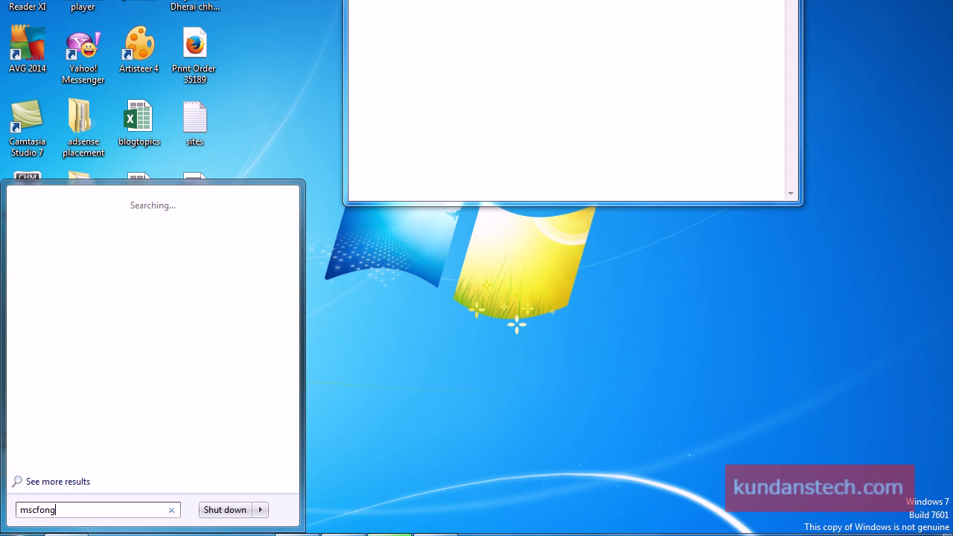
key(BackSpace)
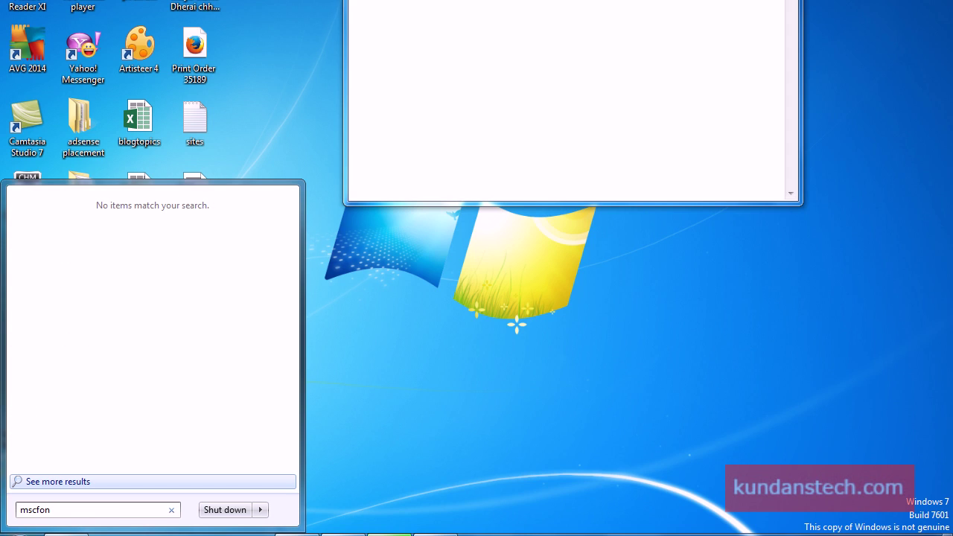
key(BackSpace)
key(BackSpace)
key(BackSpace)
text(n)
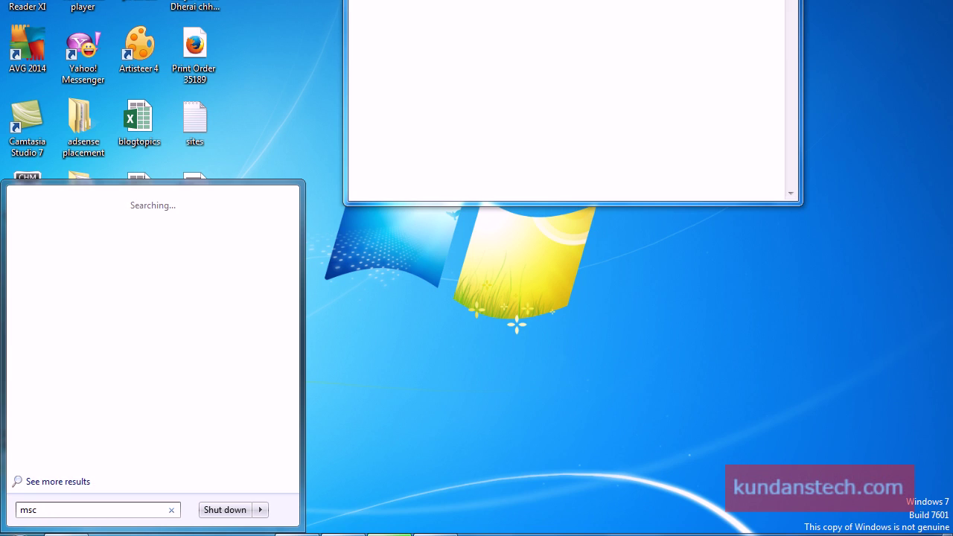
text(nfig)
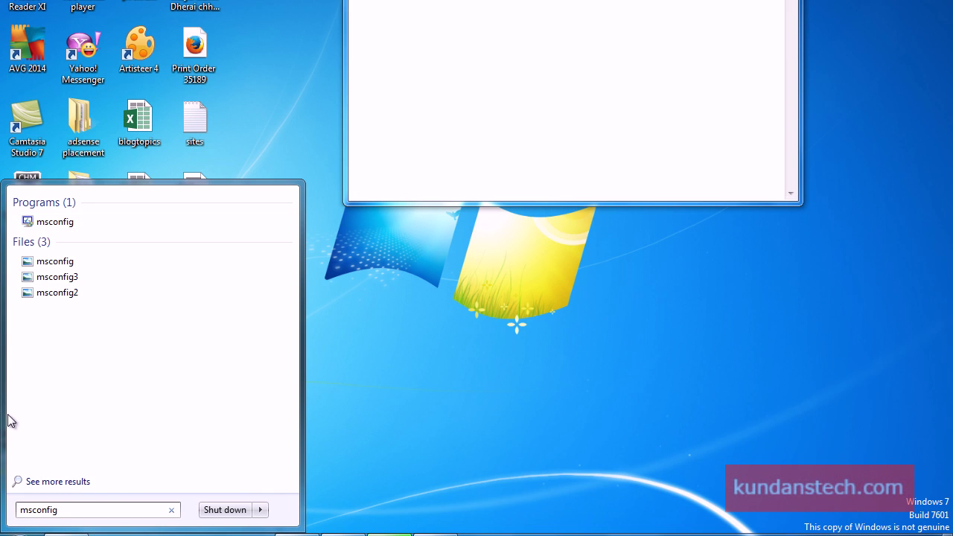
click(56, 222)
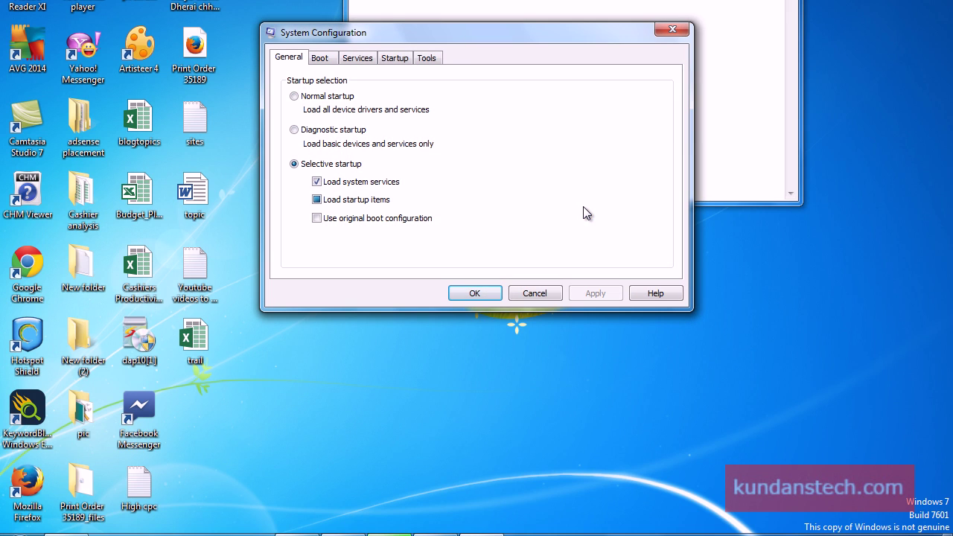
Disable the Ask TBNotifier startup item, apply the change and exit System Configuration without restarting
click(394, 58)
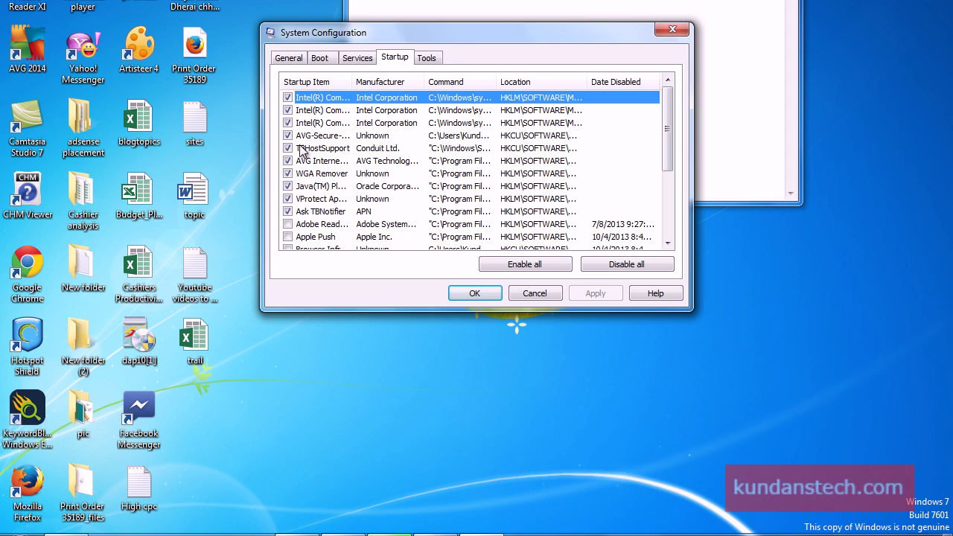
click(288, 212)
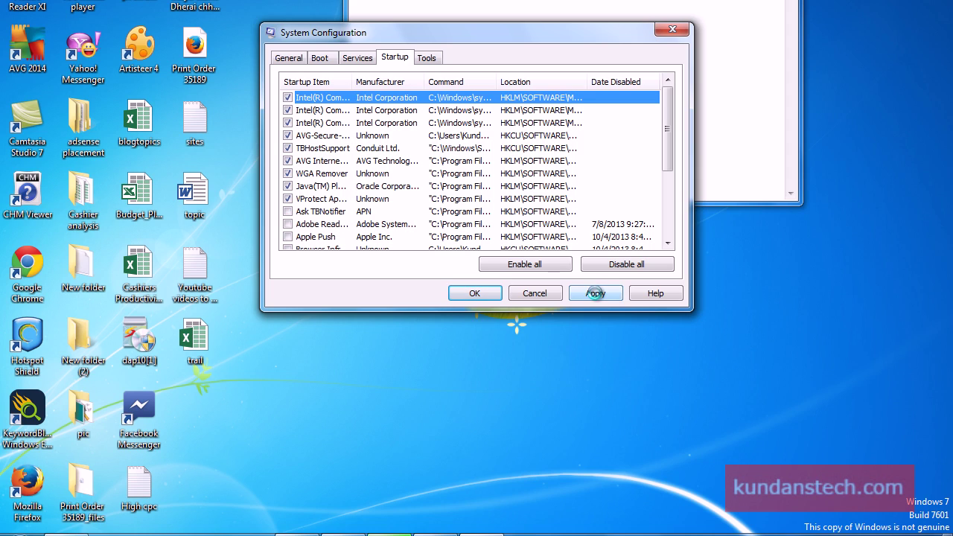
click(595, 293)
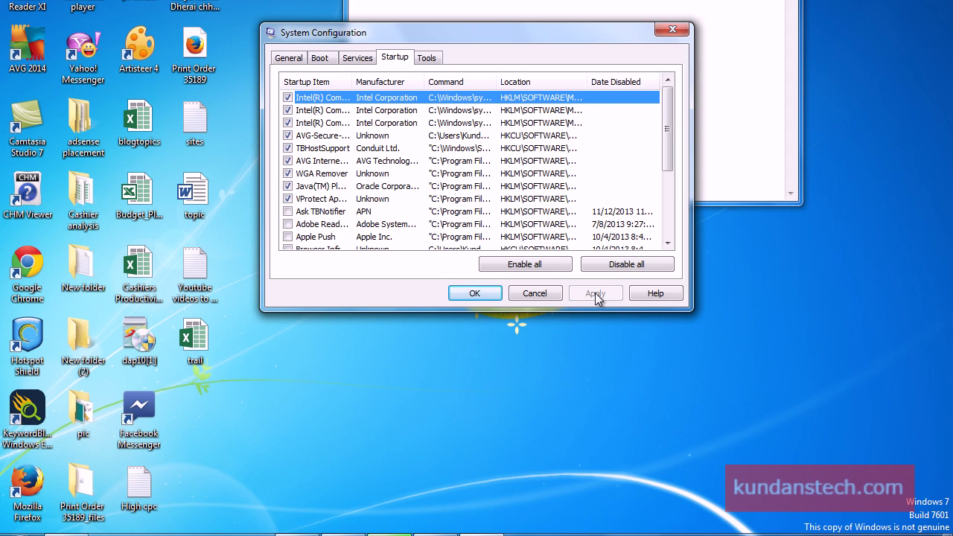
click(474, 293)
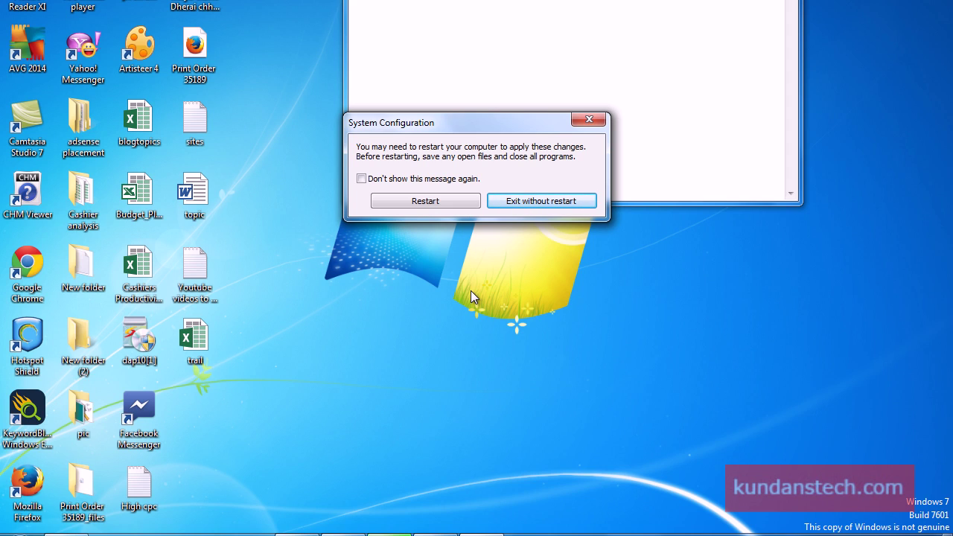
click(542, 201)
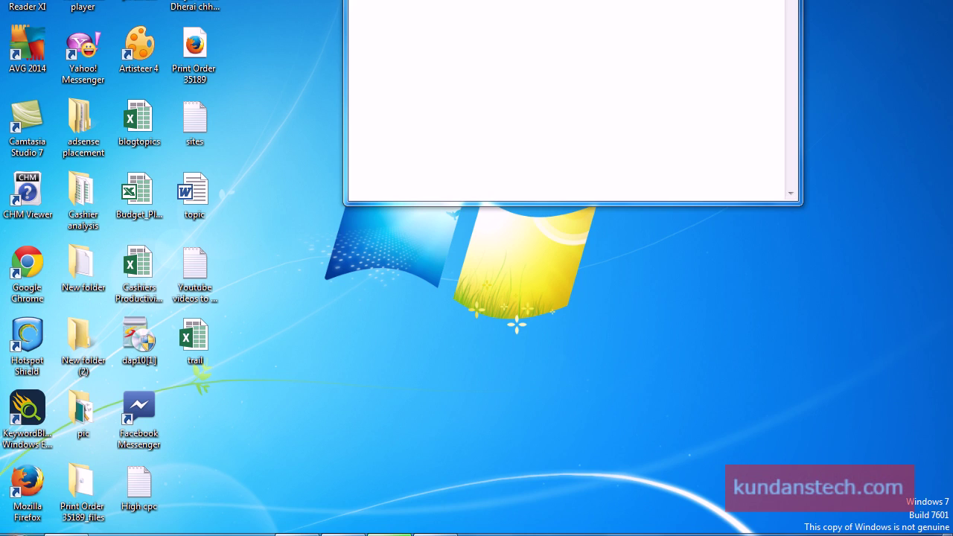
Launch Disk Cleanup and have it analyze drive C: for removable files
key(super)
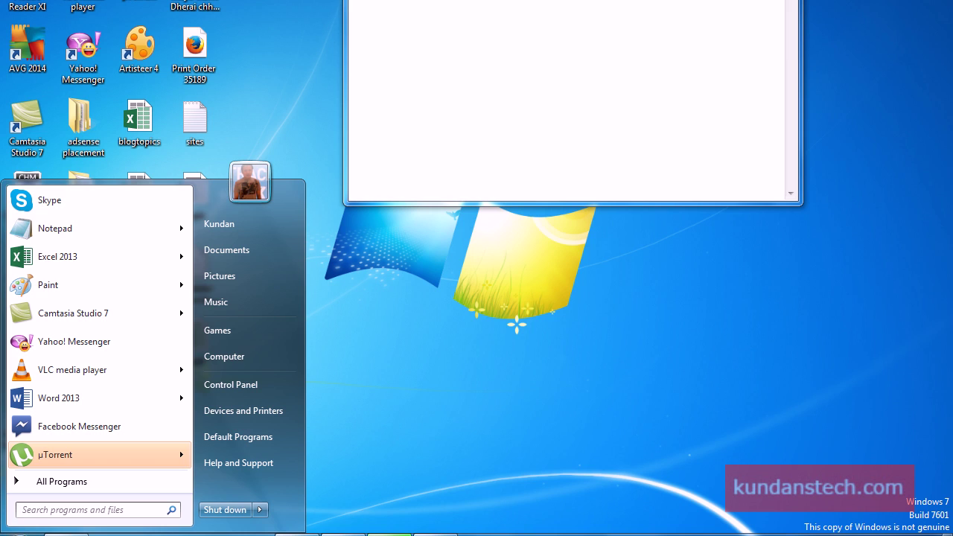
text(disk)
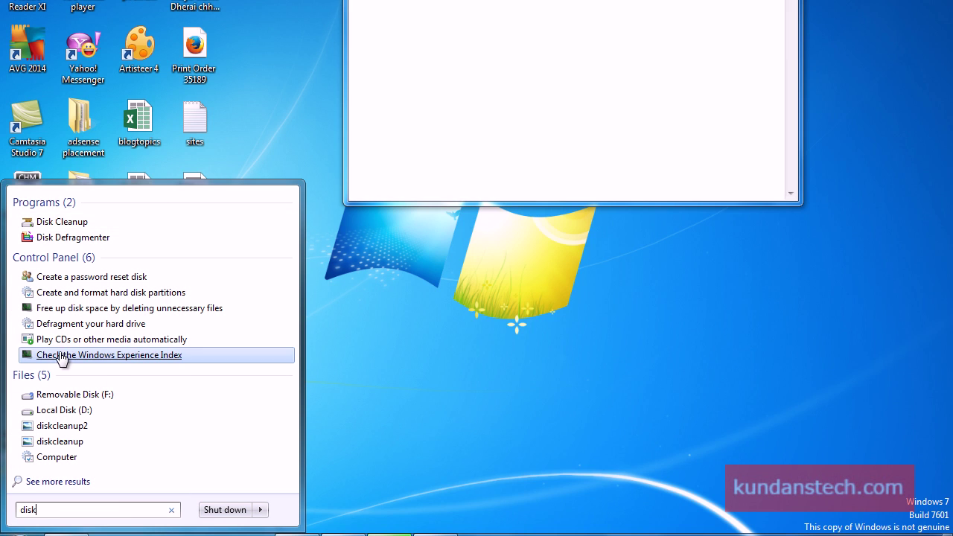
click(64, 224)
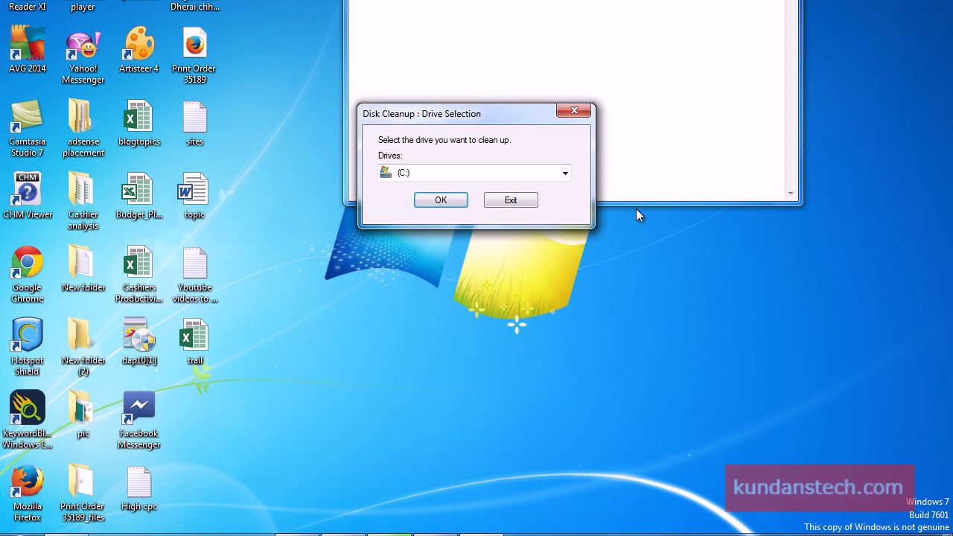
click(540, 179)
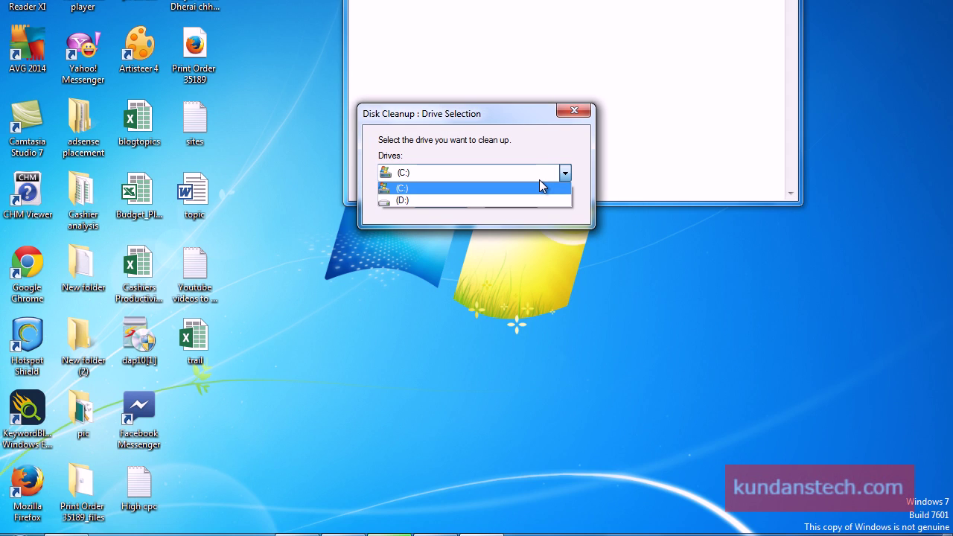
click(403, 191)
click(426, 201)
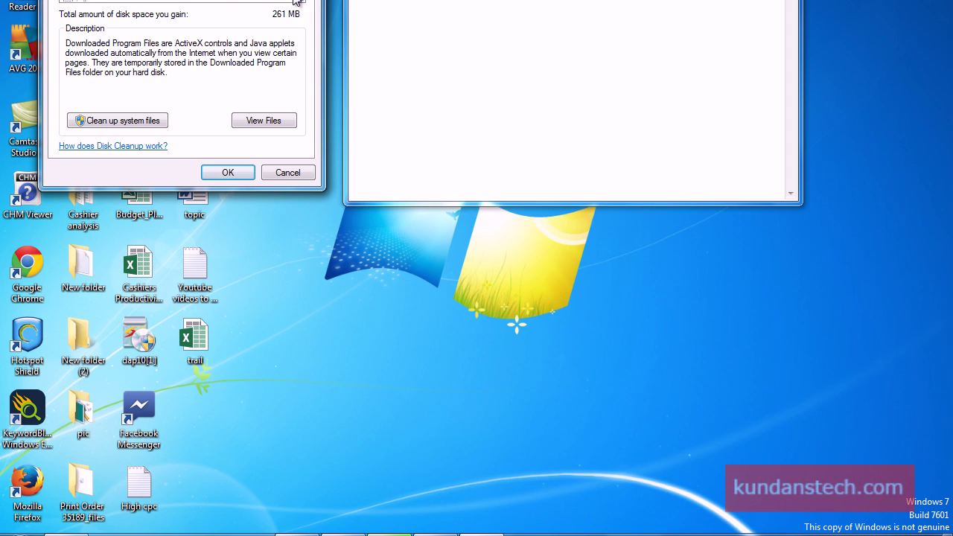
Add another file category to the cleanup selection and permanently delete the selected files
click(67, 1)
click(229, 175)
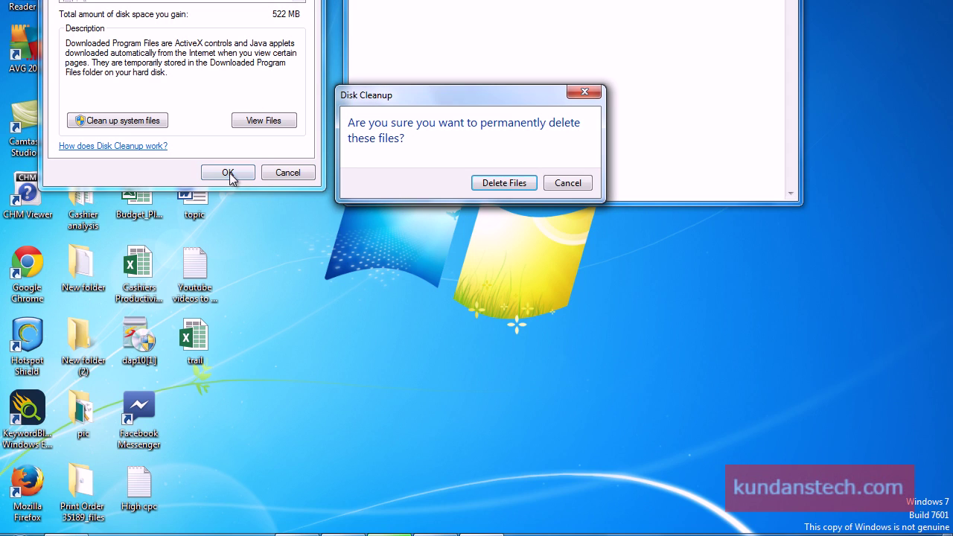
click(509, 191)
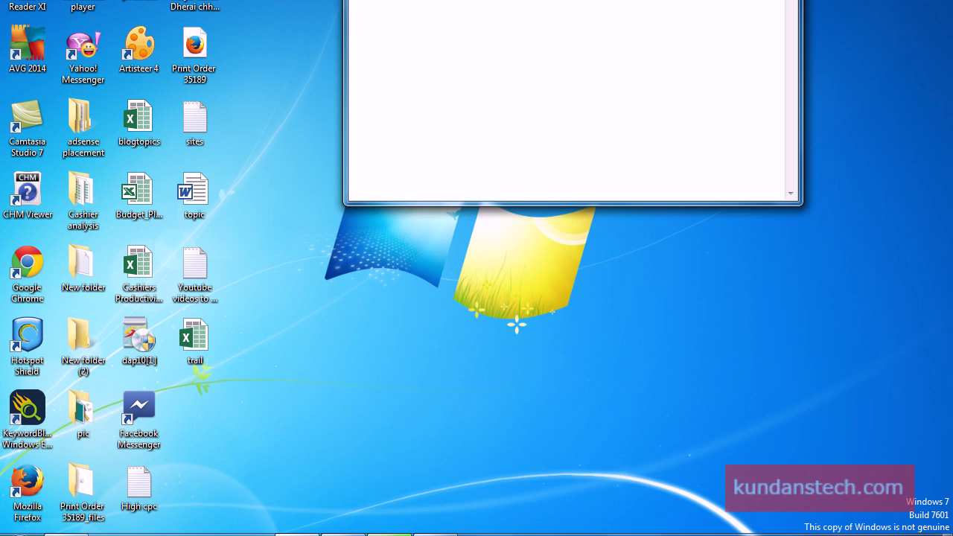
Open AVG AntiVirus Free Edition 2014 and start a whole computer scan
click(822, 533)
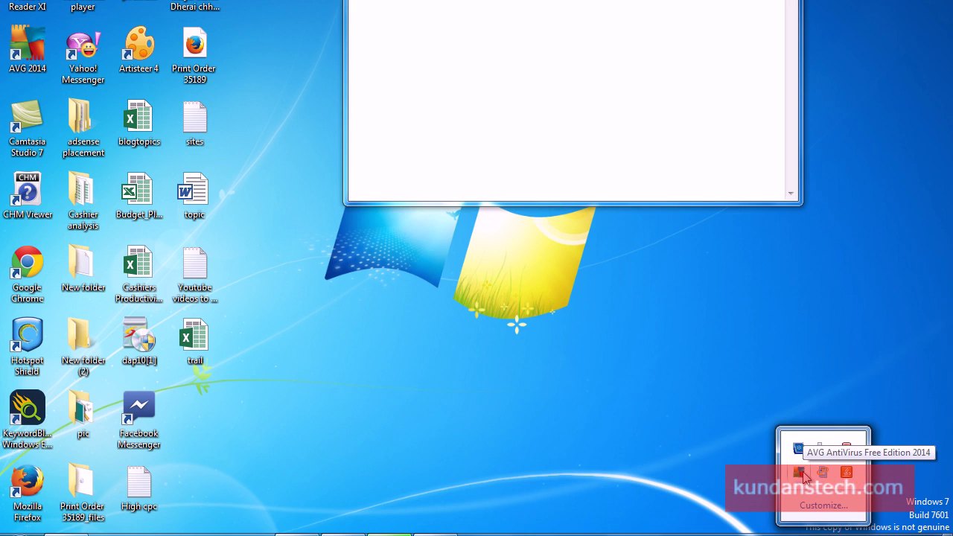
double_click(801, 473)
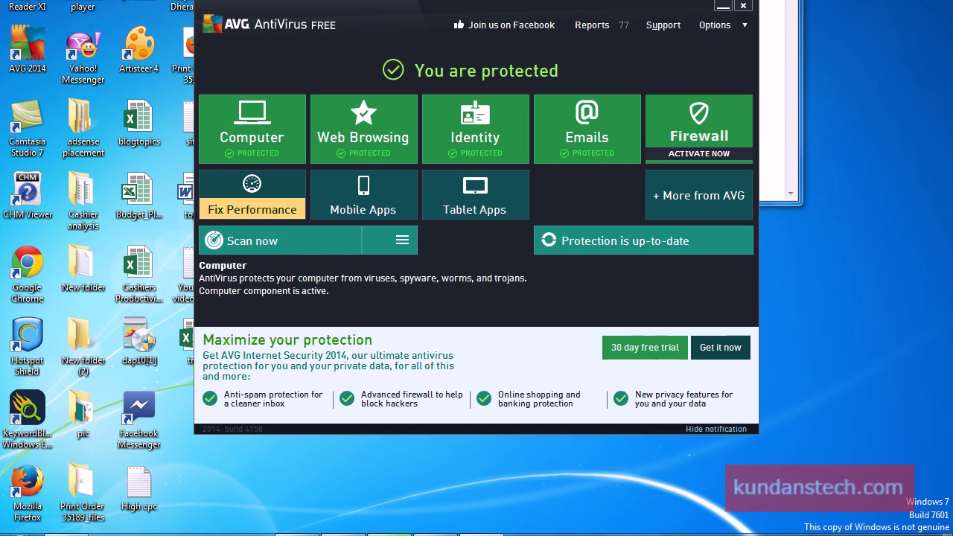
drag(345, 26, 385, 10)
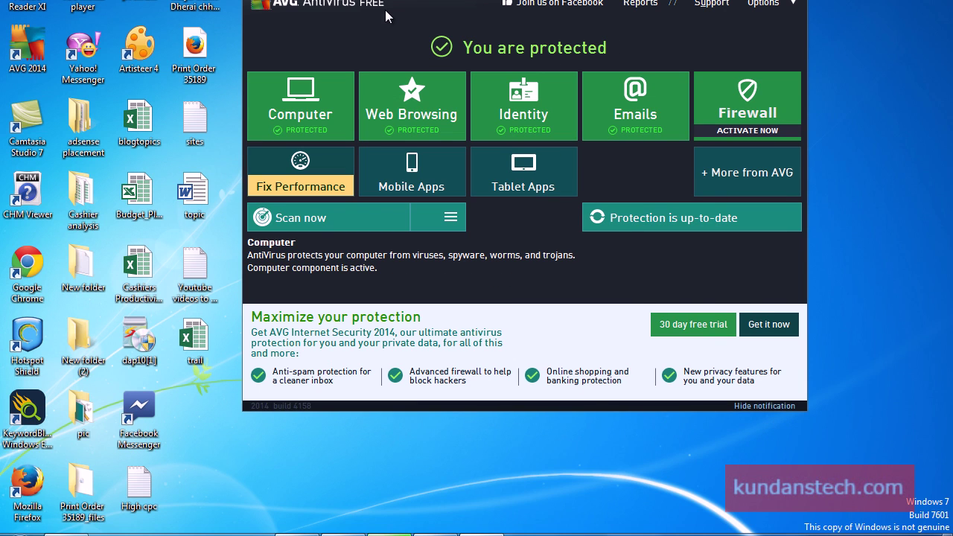
click(321, 221)
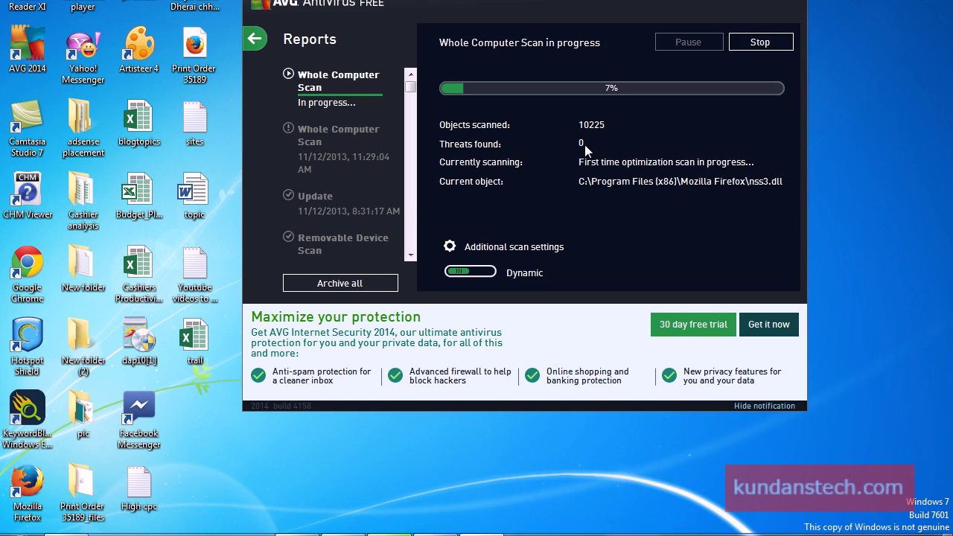
Stop the running whole computer scan and close the antivirus window
click(760, 42)
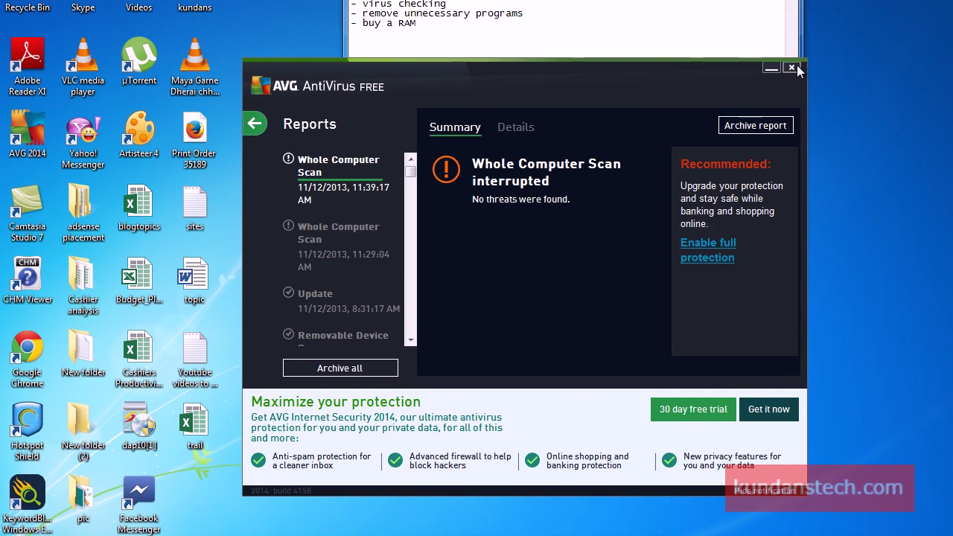
click(793, 68)
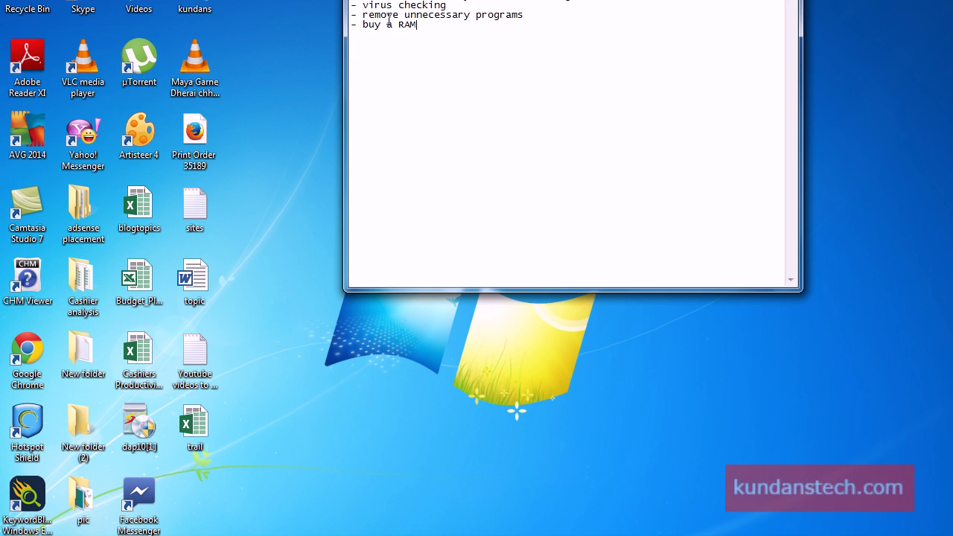
Open the Programs and Features list of installed software from Control Panel
key(super)
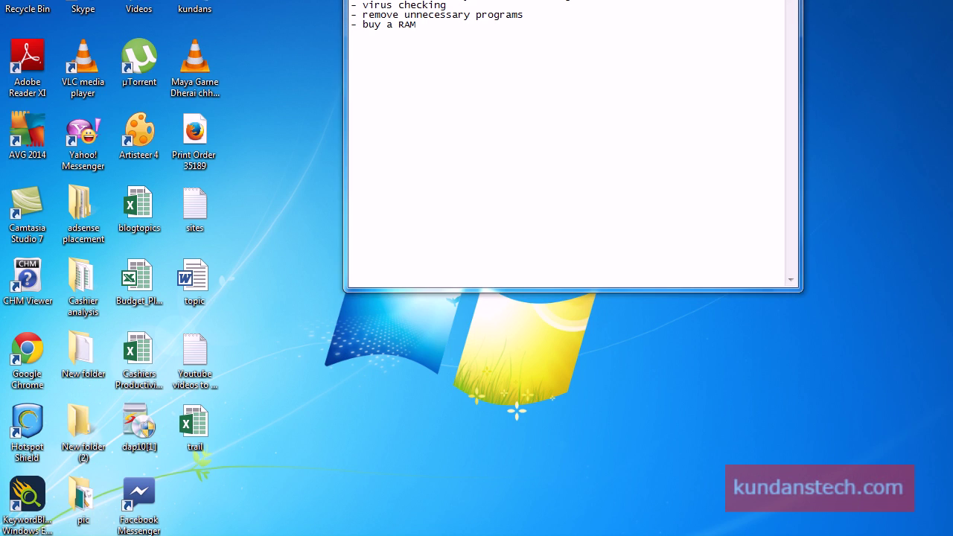
click(234, 470)
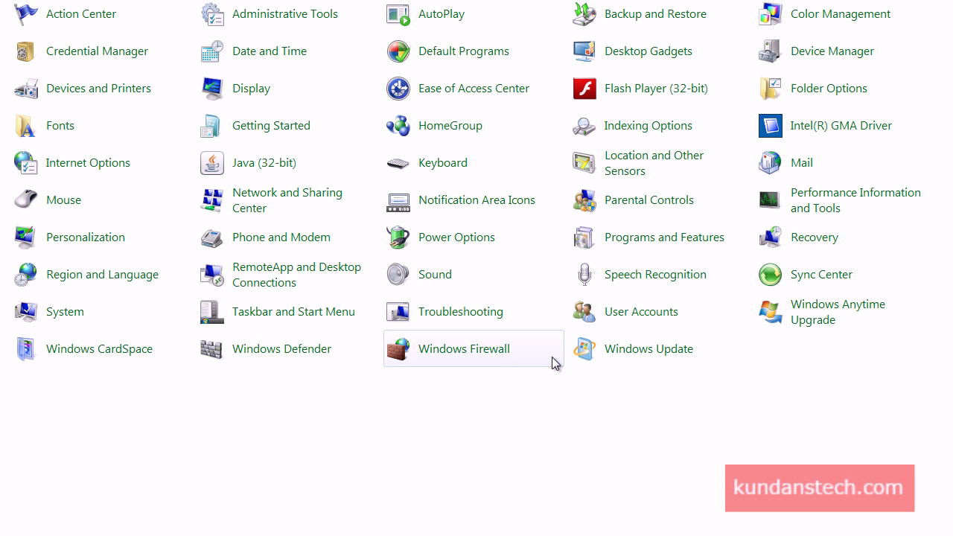
click(654, 237)
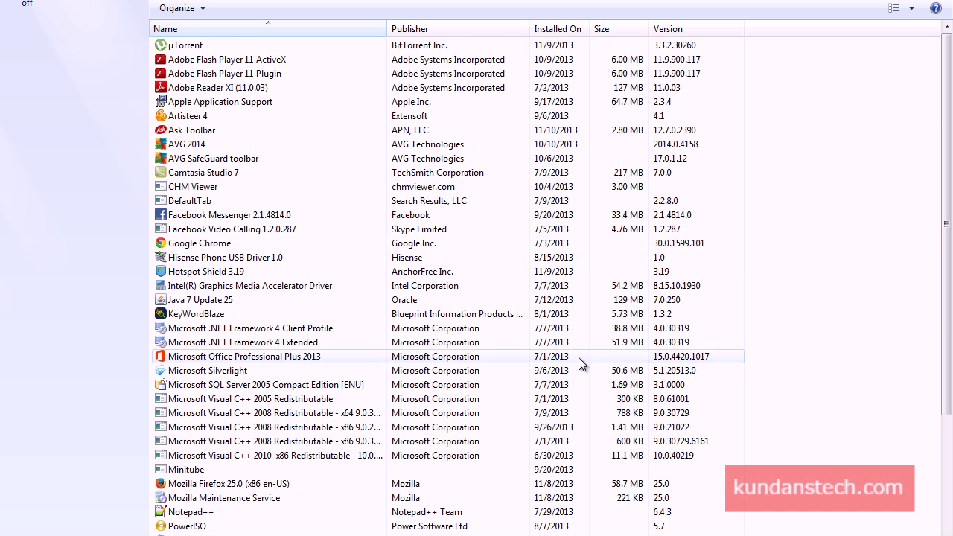
Uninstall Notepad++ with English as the uninstaller language, and close the uninstaller when it finishes
scroll(578, 357, down, 5)
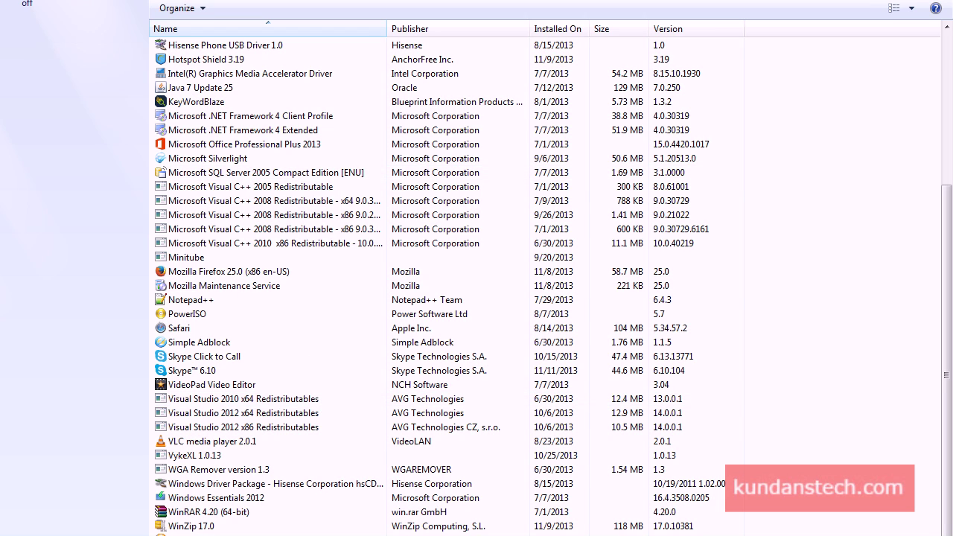
click(179, 301)
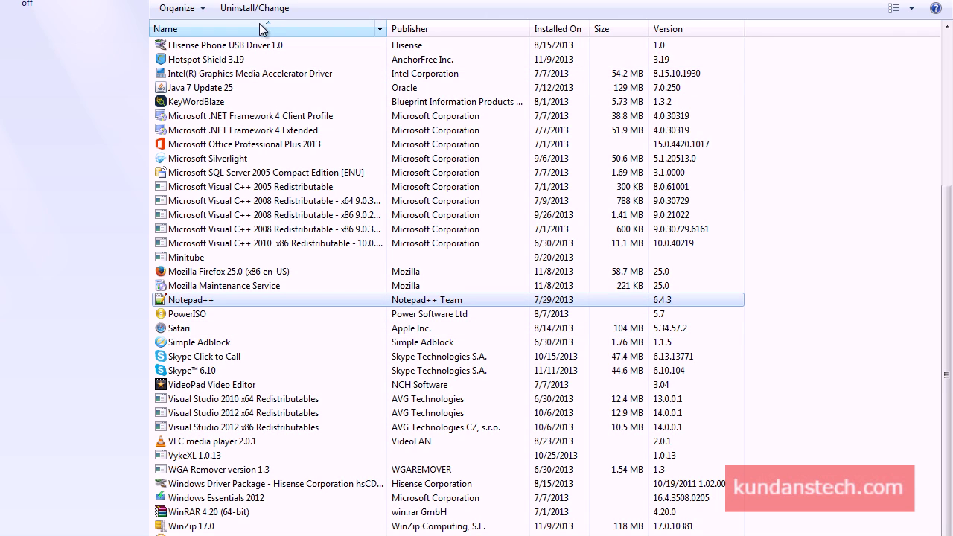
click(231, 7)
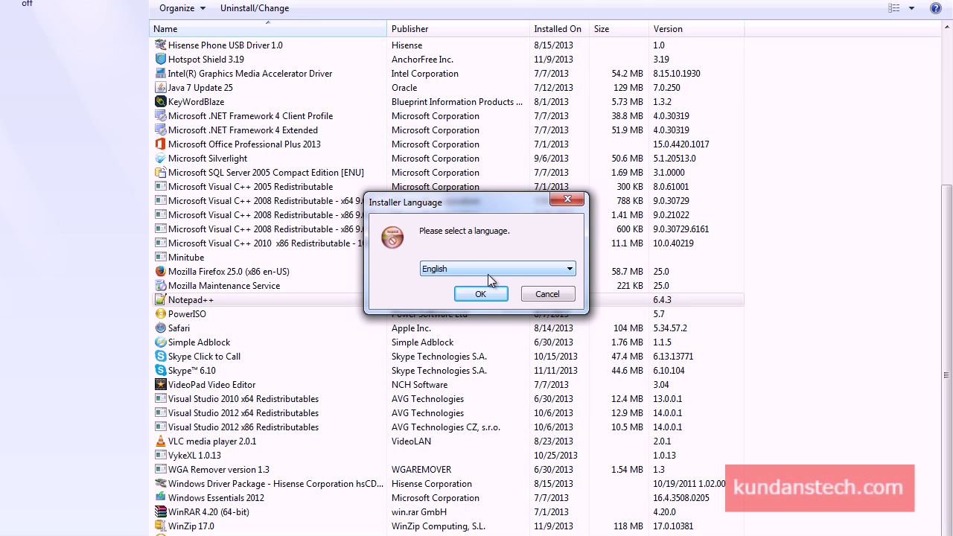
click(484, 294)
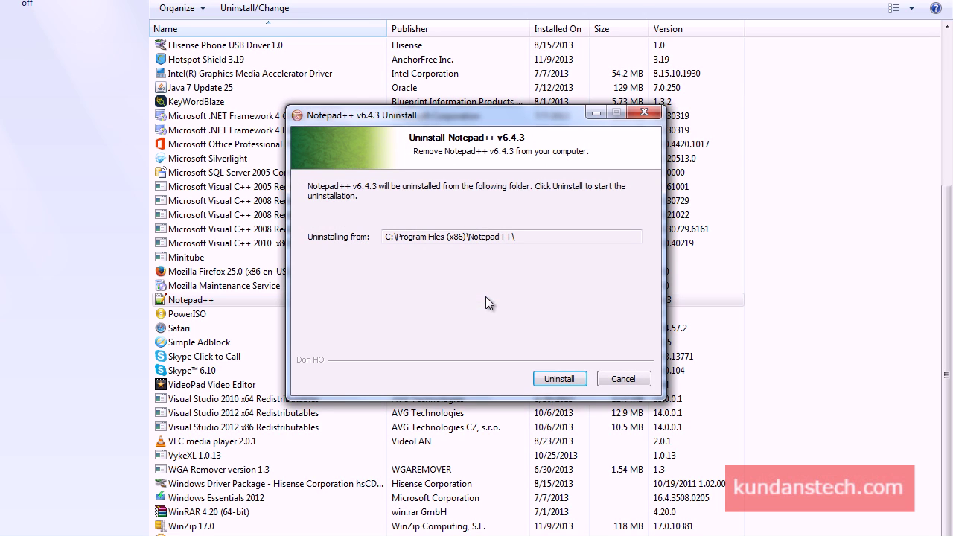
click(558, 379)
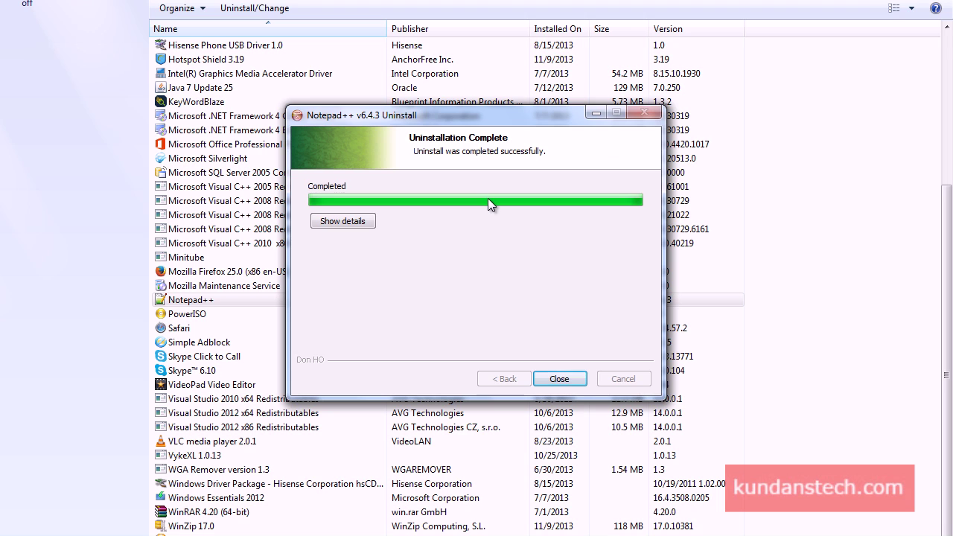
click(565, 384)
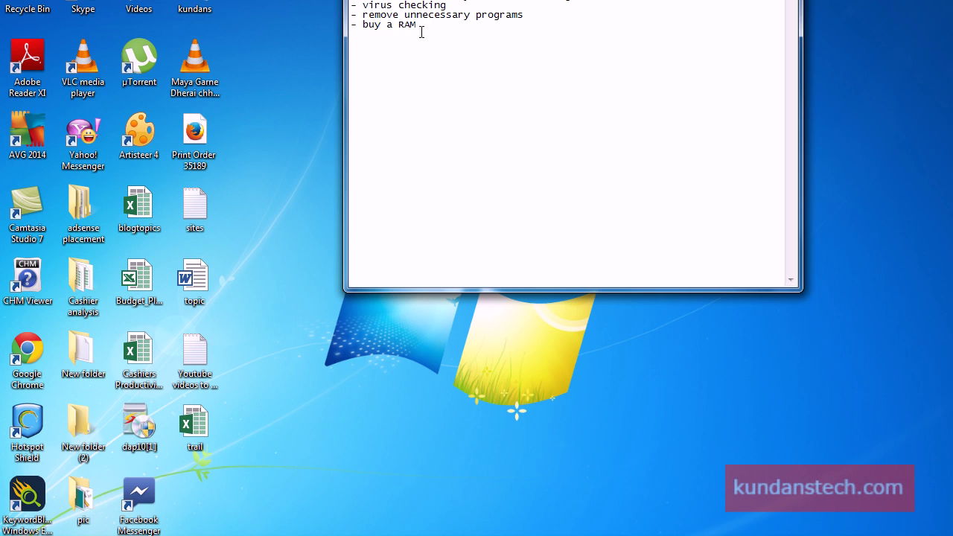
Search Google for "windows 7 requirements"
key(super+d)
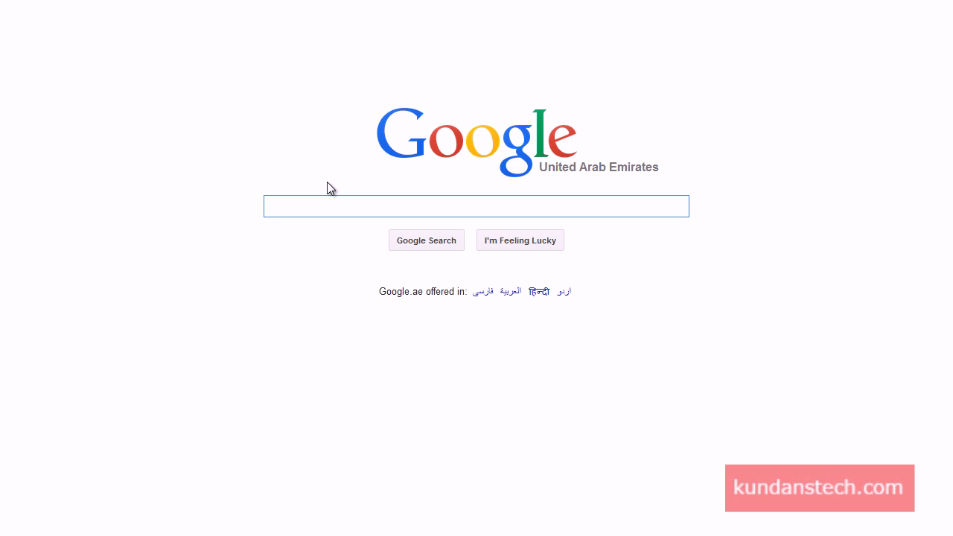
text(windows7)
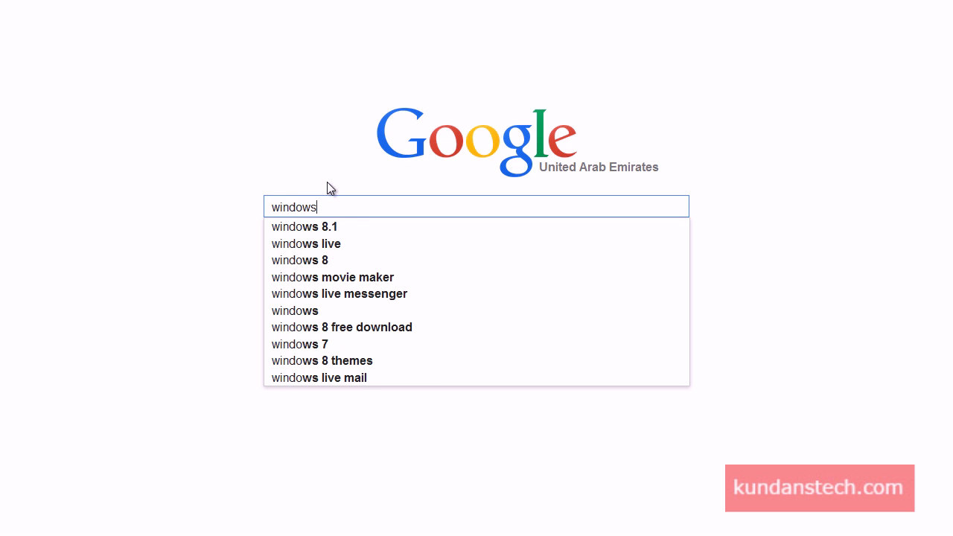
key(BackSpace)
key(BackSpace)
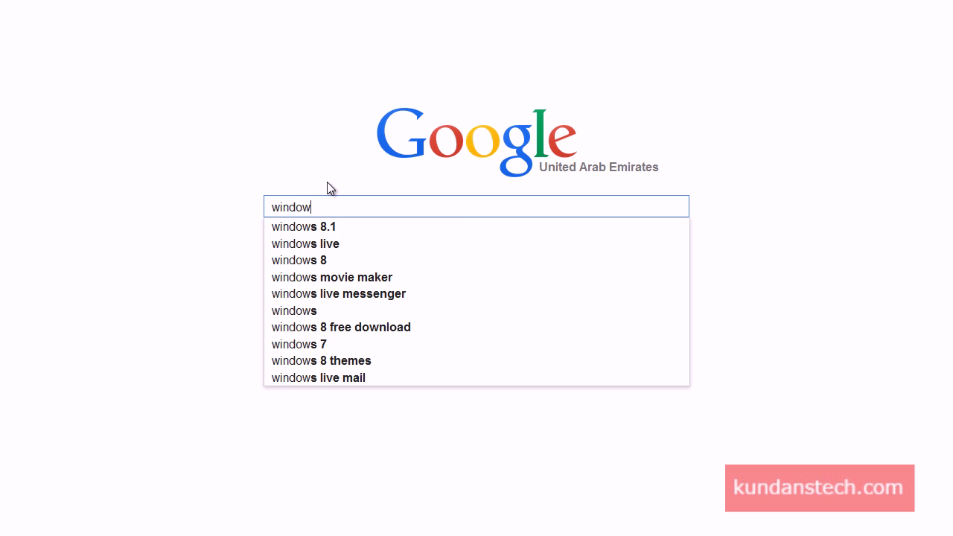
key(BackSpace)
text(s 7 req)
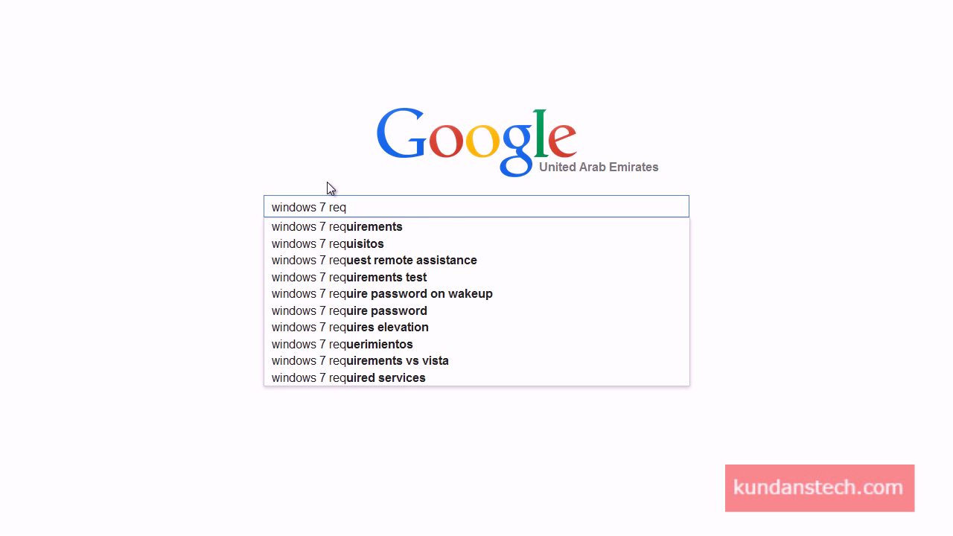
key(Down)
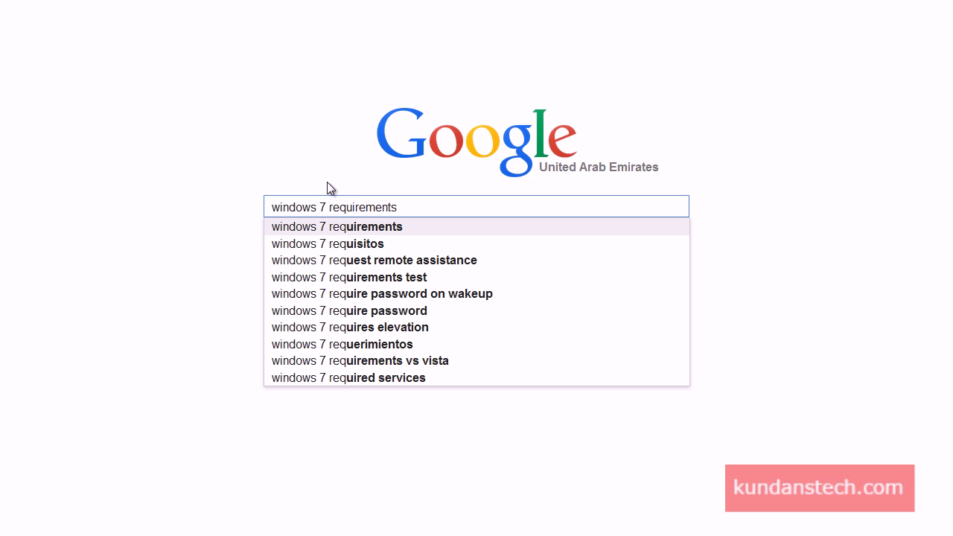
key(Return)
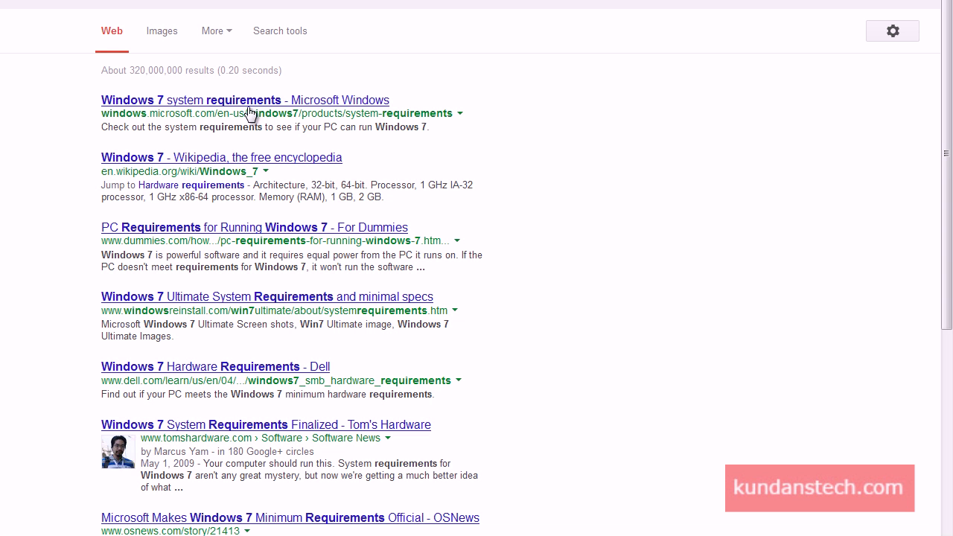
Open Microsoft's Windows 7 system requirements page from the results and review the processor, RAM and disk space requirements
click(248, 108)
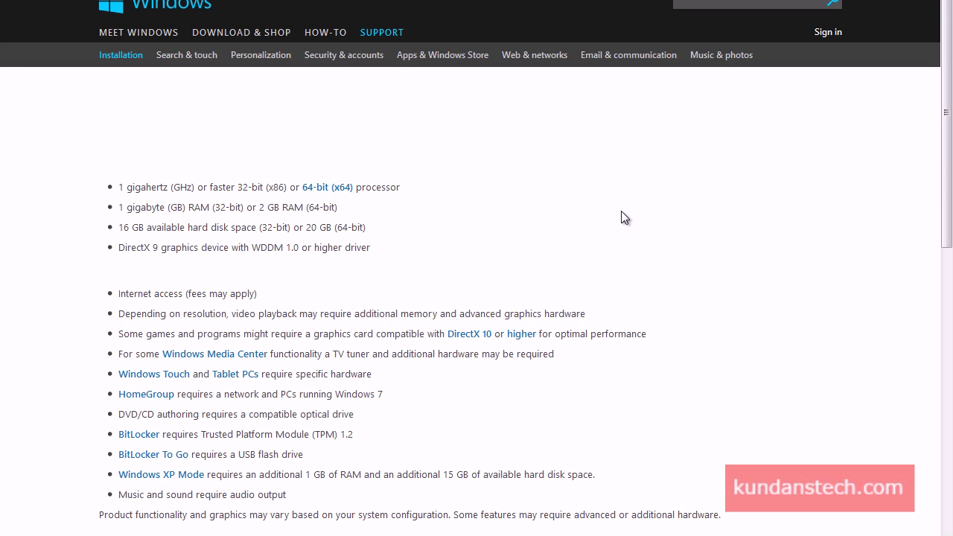
scroll(623, 216, down, 1)
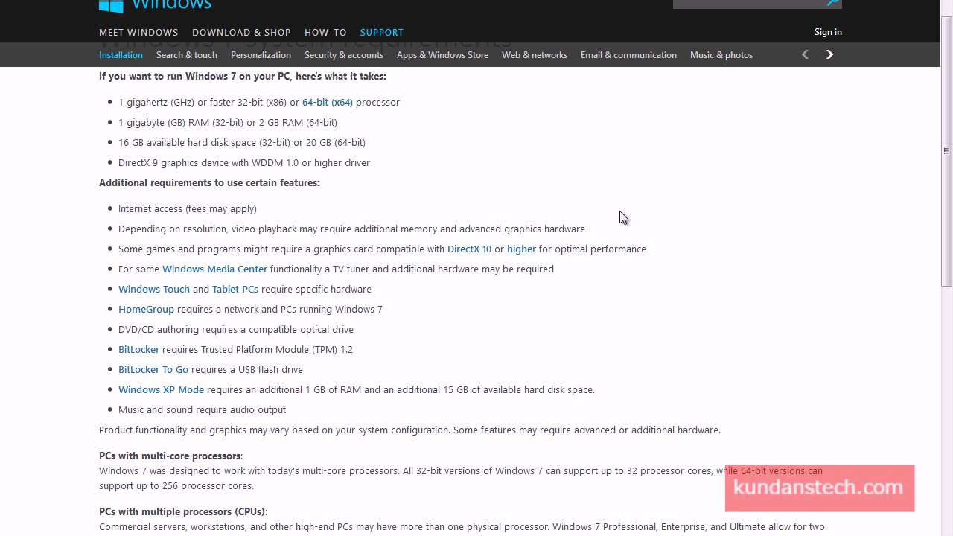
scroll(620, 216, up, 1)
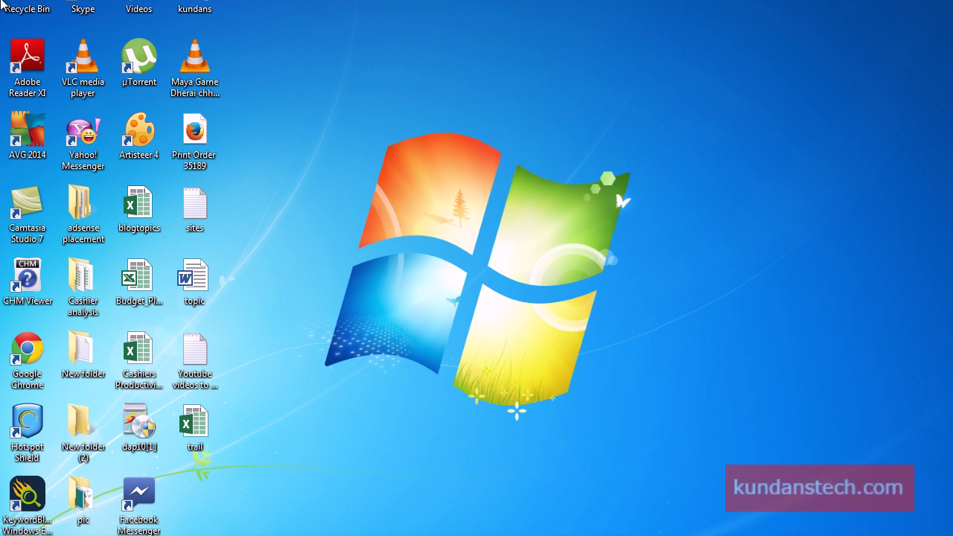
Open the properties of the desktop's Computer item to check the system's specifications
right_click(82, 63)
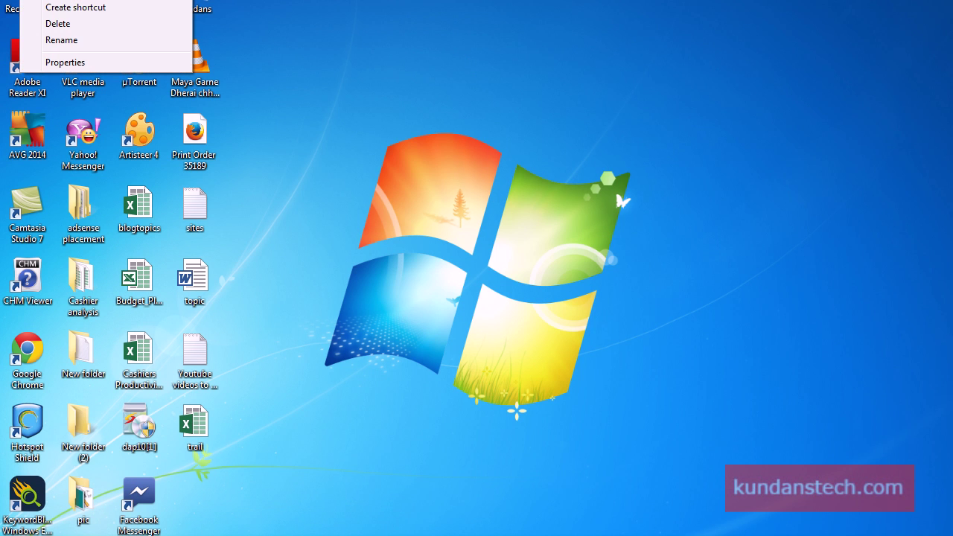
click(88, 64)
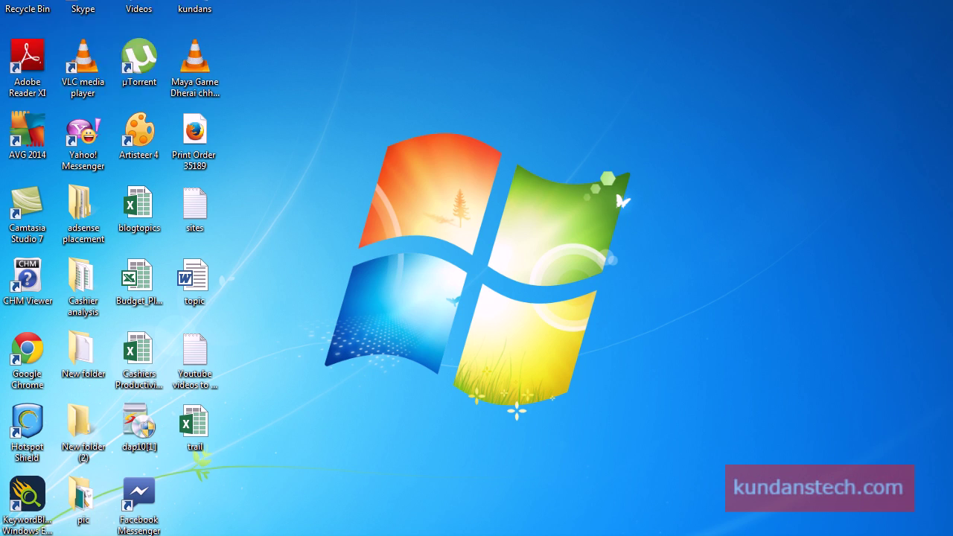
Open the Computer window to view the drives, and bring the text notes with the speed-up checklist back on screen
right_click(25, 0)
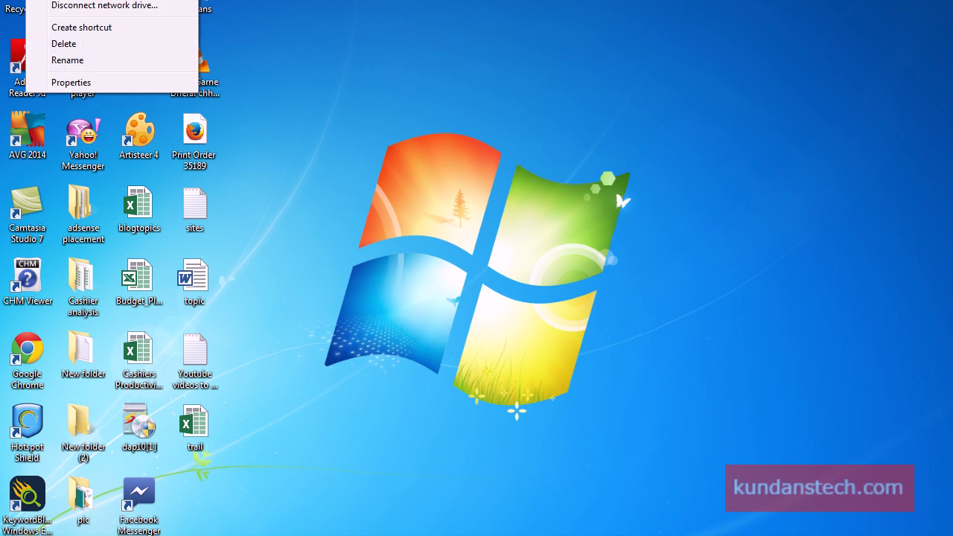
click(46, 0)
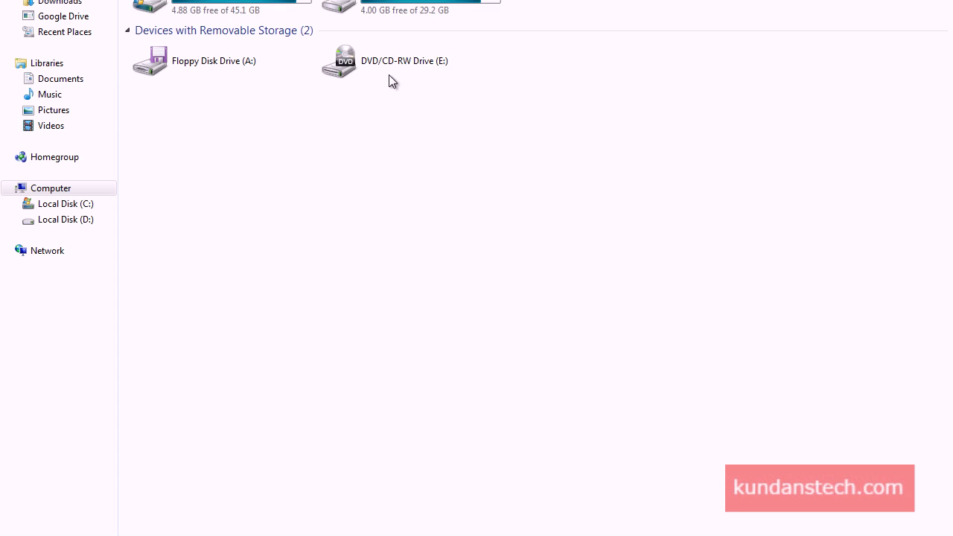
click(265, 8)
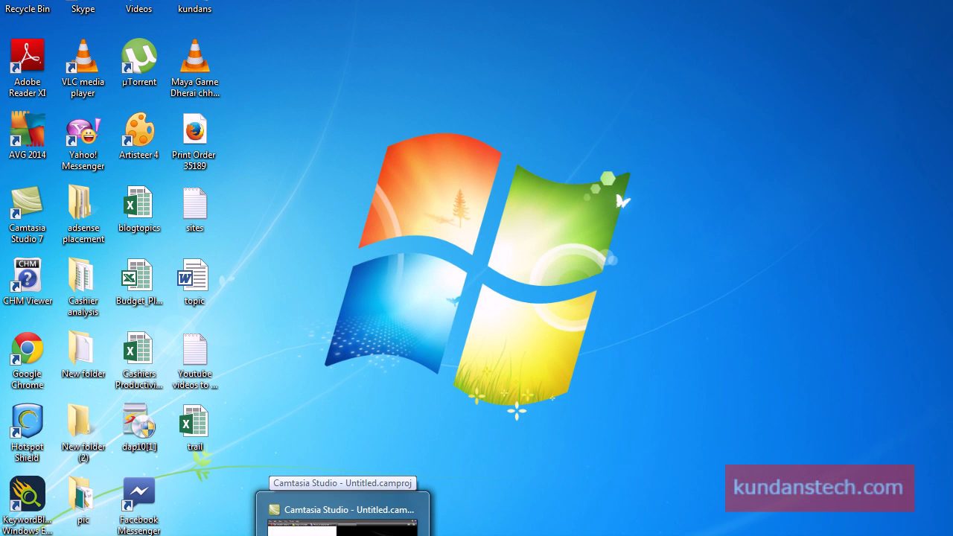
click(342, 533)
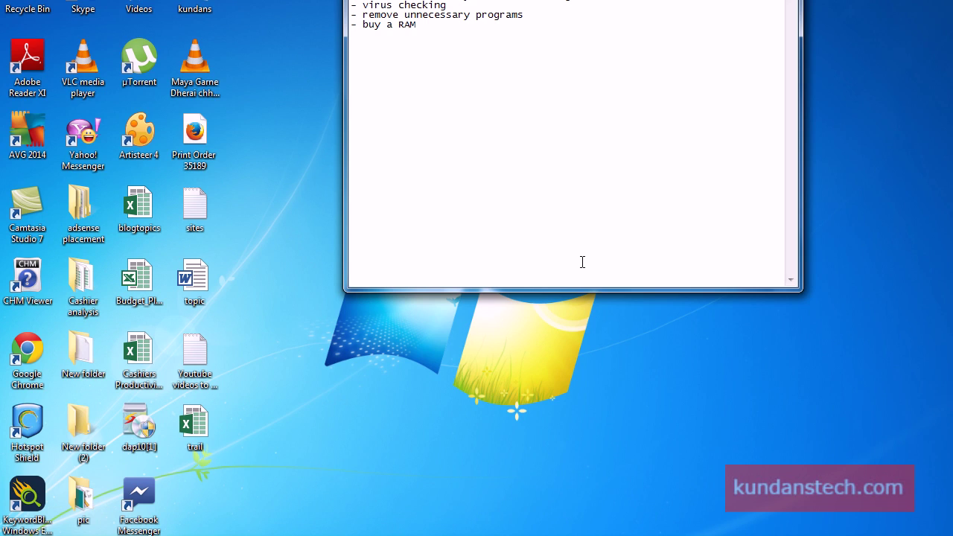